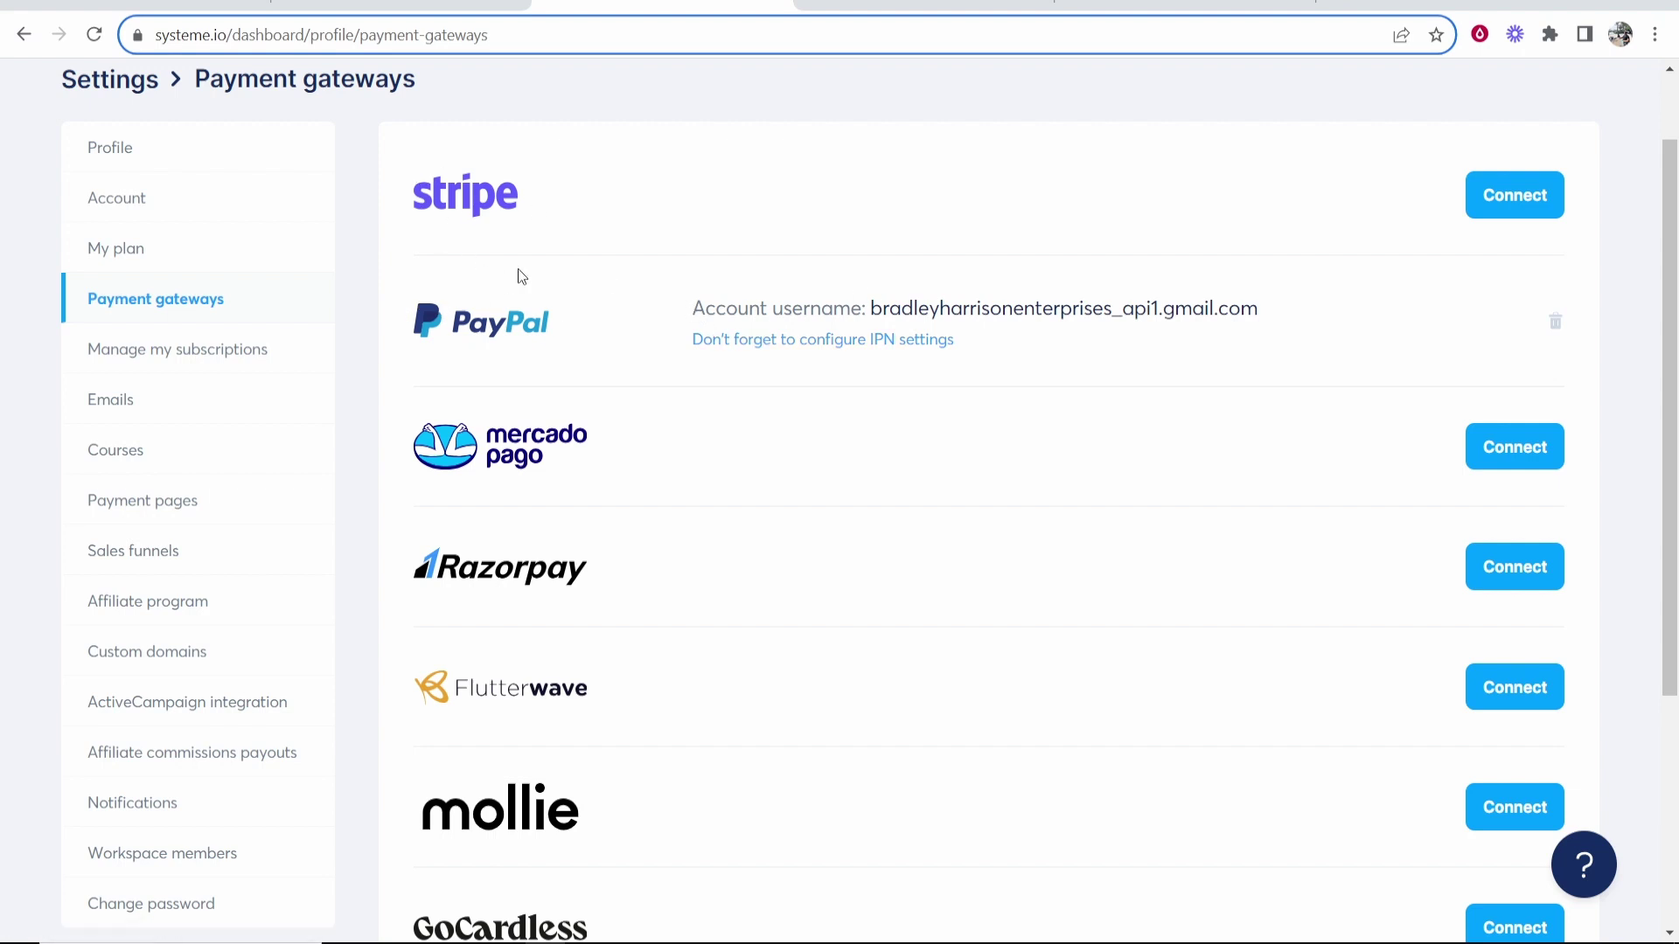
Start Stripe Connect and sign in with the saved Stripe account email and password.
{"action": "left_click", "coordinate": [1535, 206]}
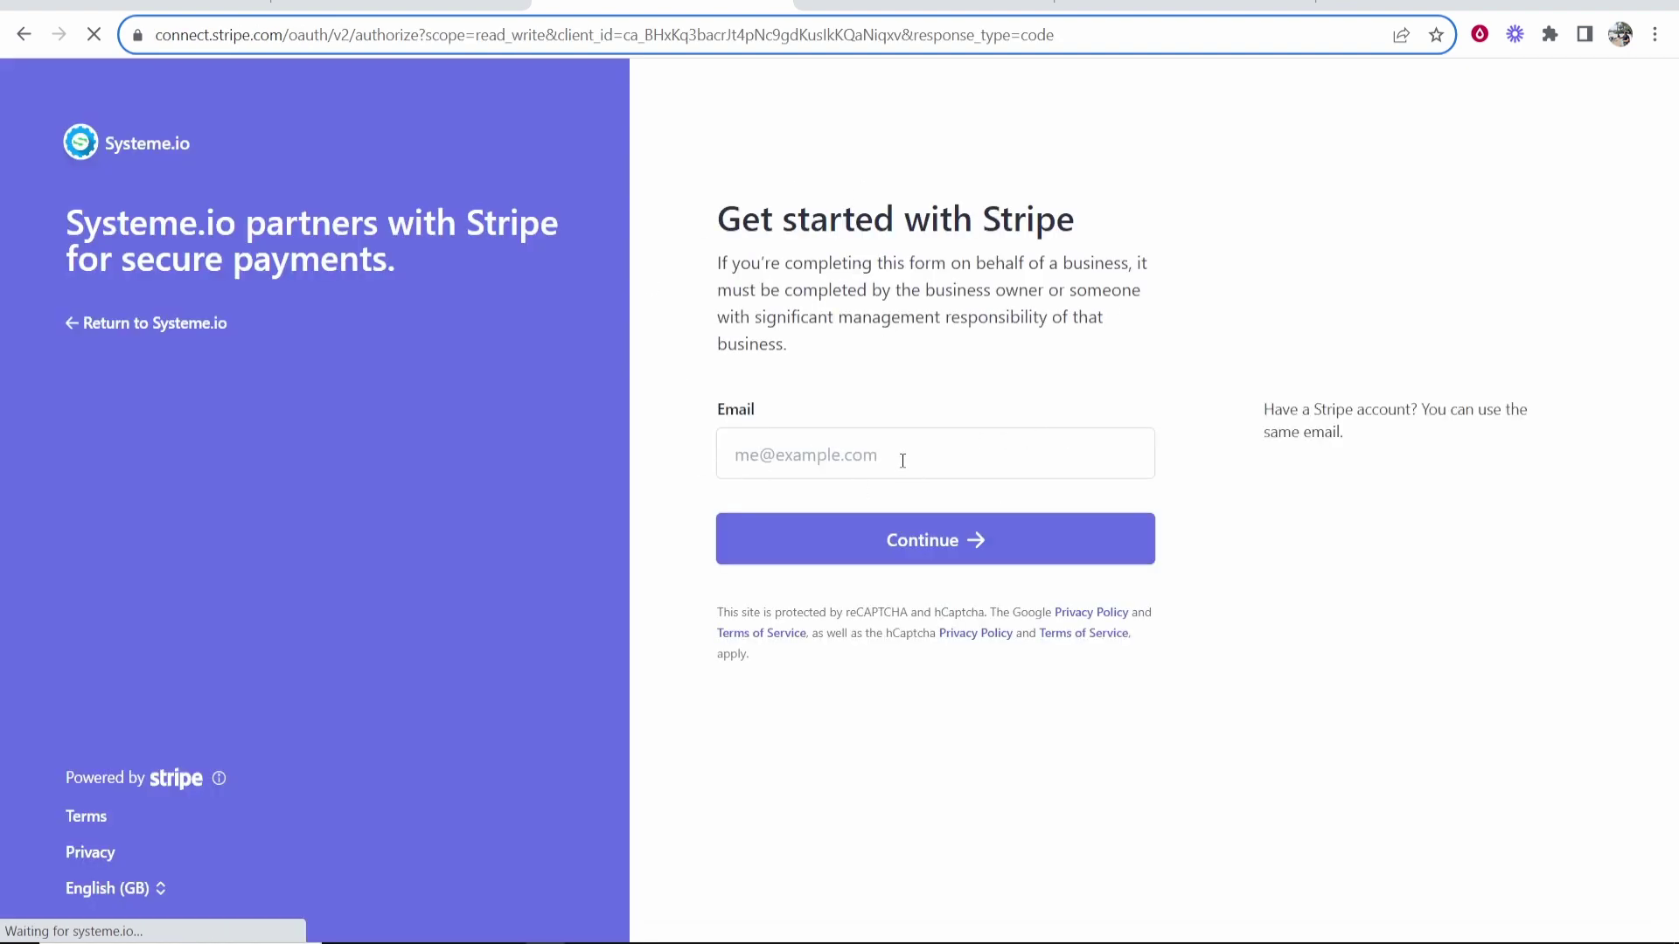
{"action": "left_click_drag", "start_coordinate": [1353, 444], "coordinate": [1257, 407]}
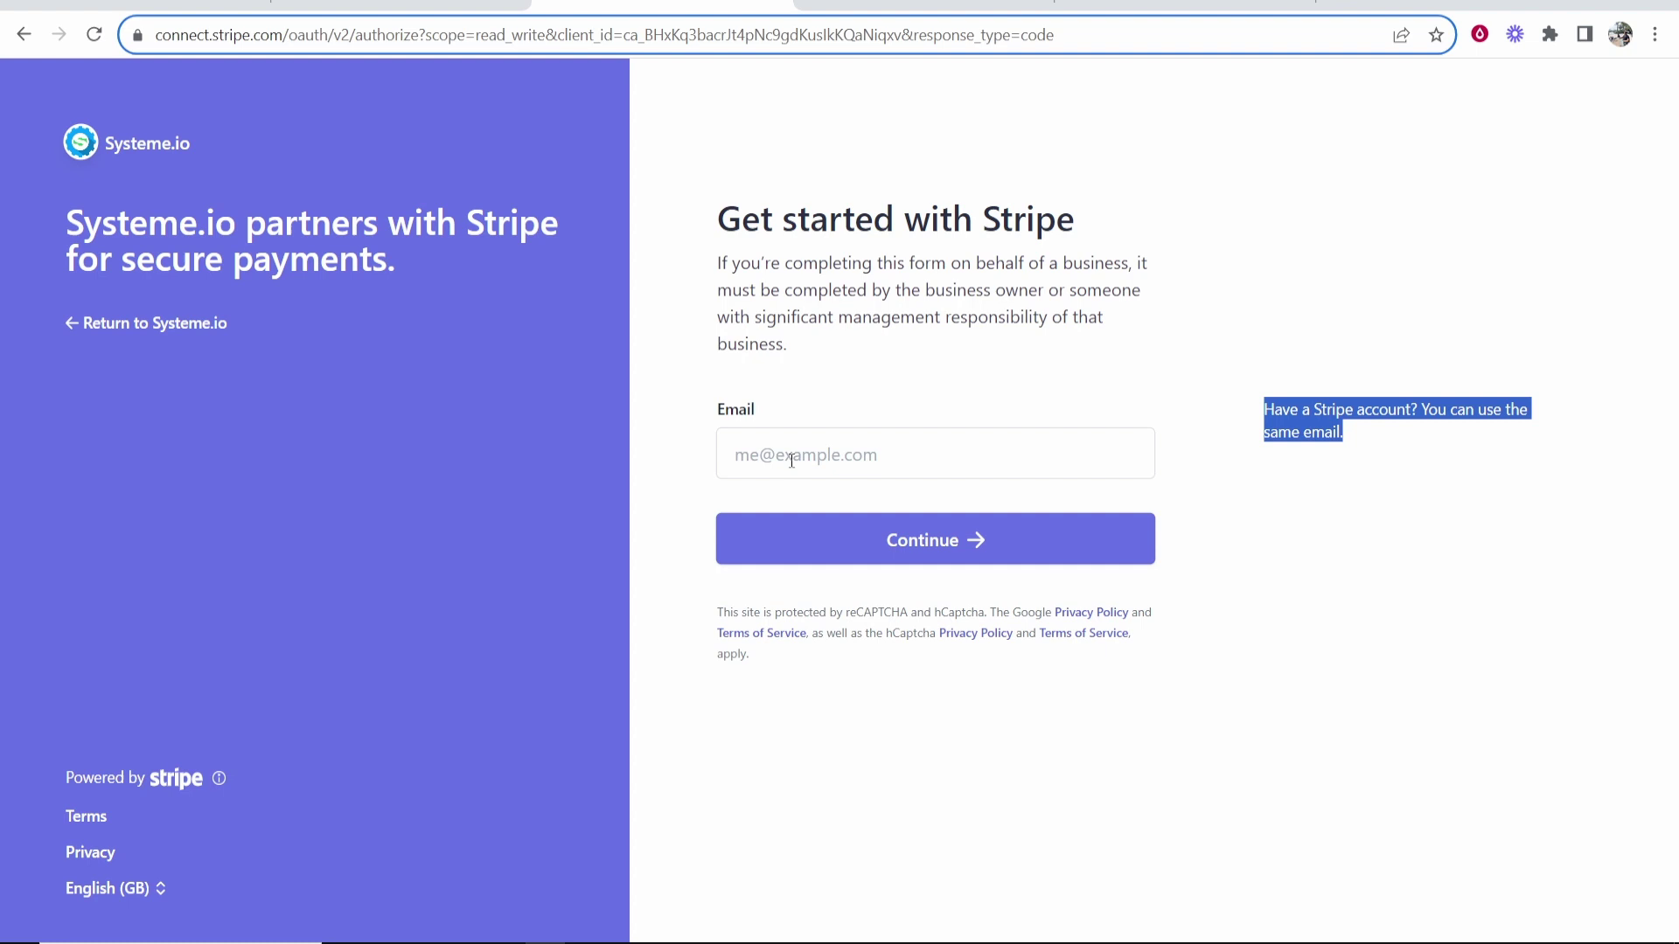
{"action": "left_click", "coordinate": [890, 450]}
{"action": "left_click", "coordinate": [918, 512]}
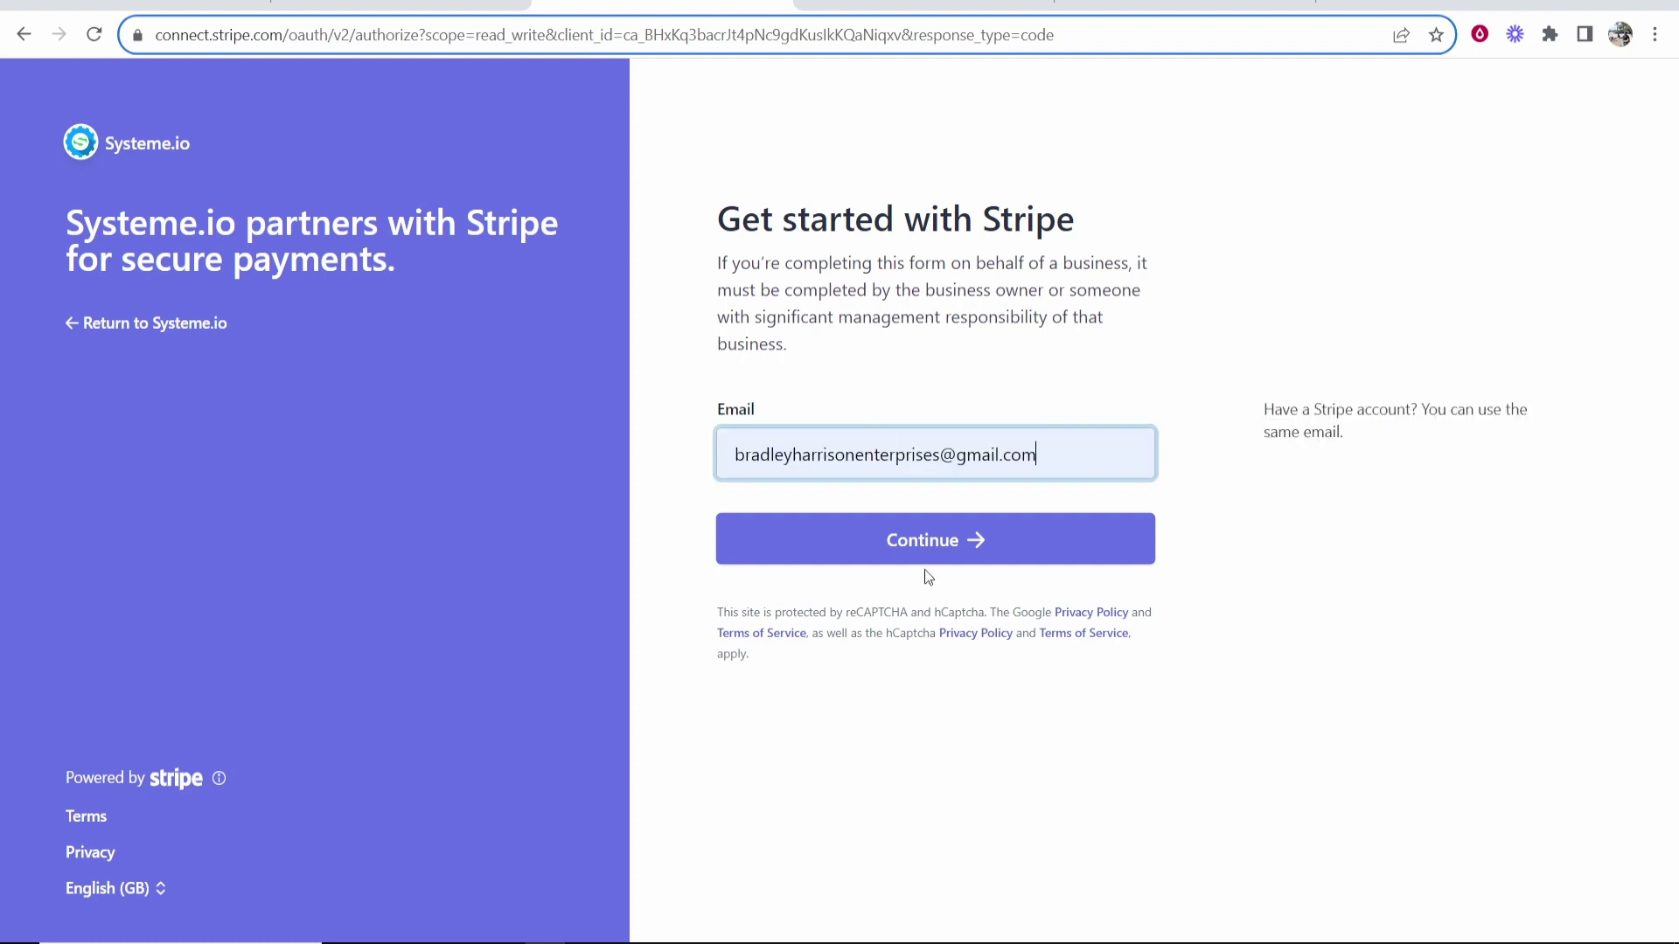
{"action": "left_click", "coordinate": [940, 538]}
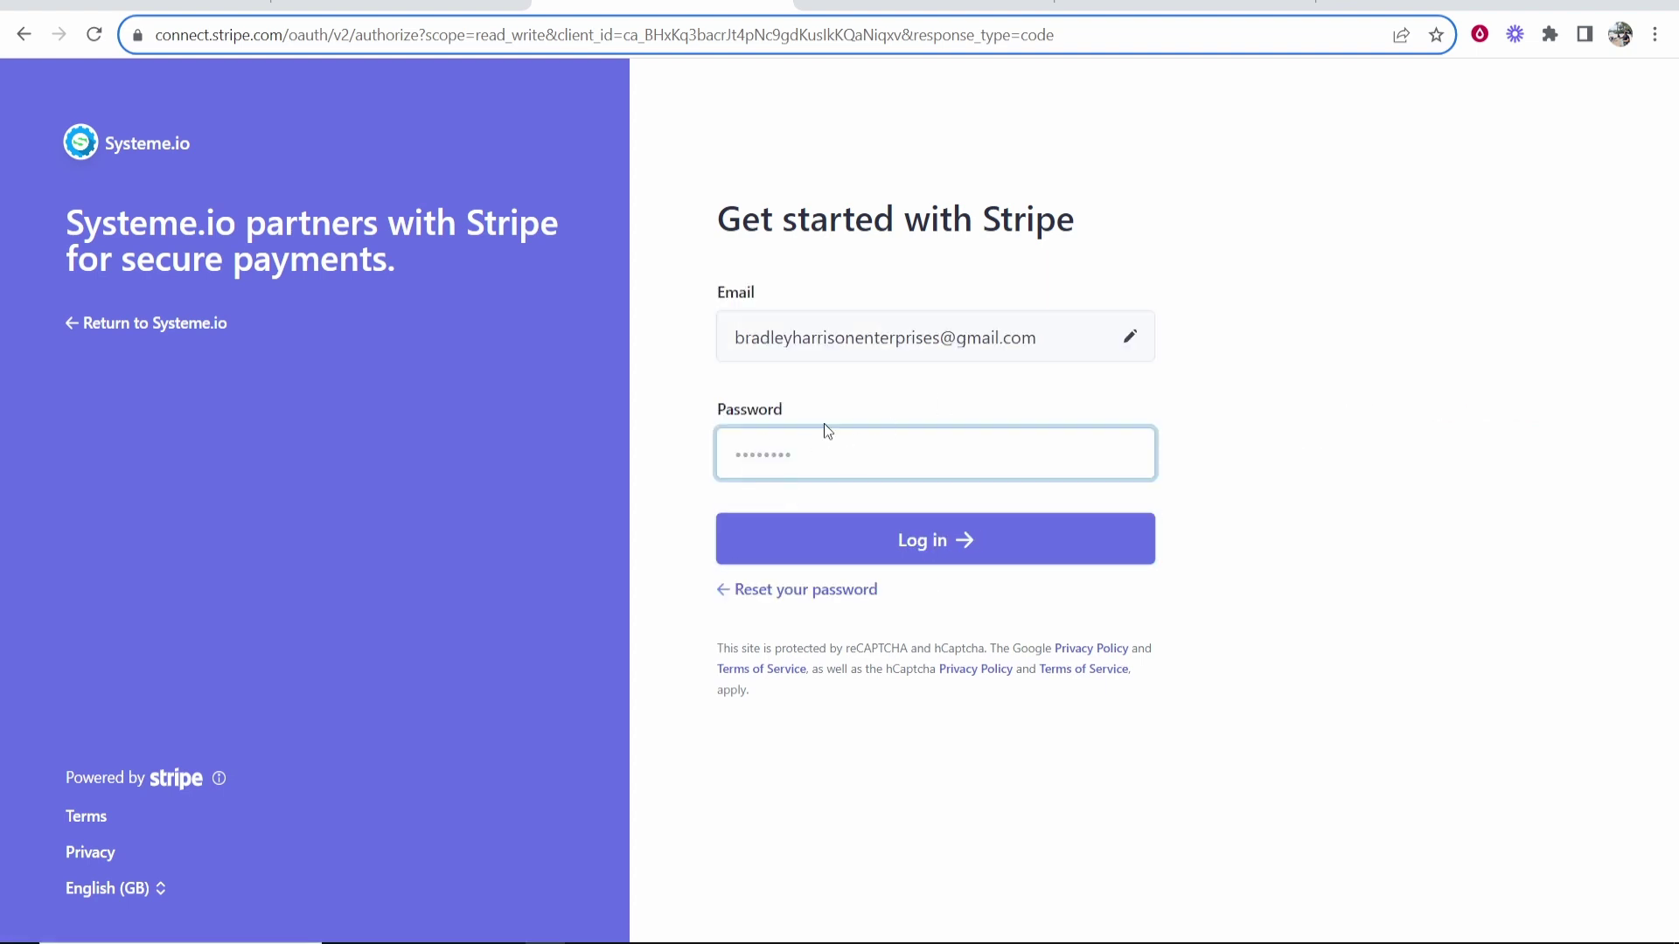
{"action": "left_click", "coordinate": [968, 539]}
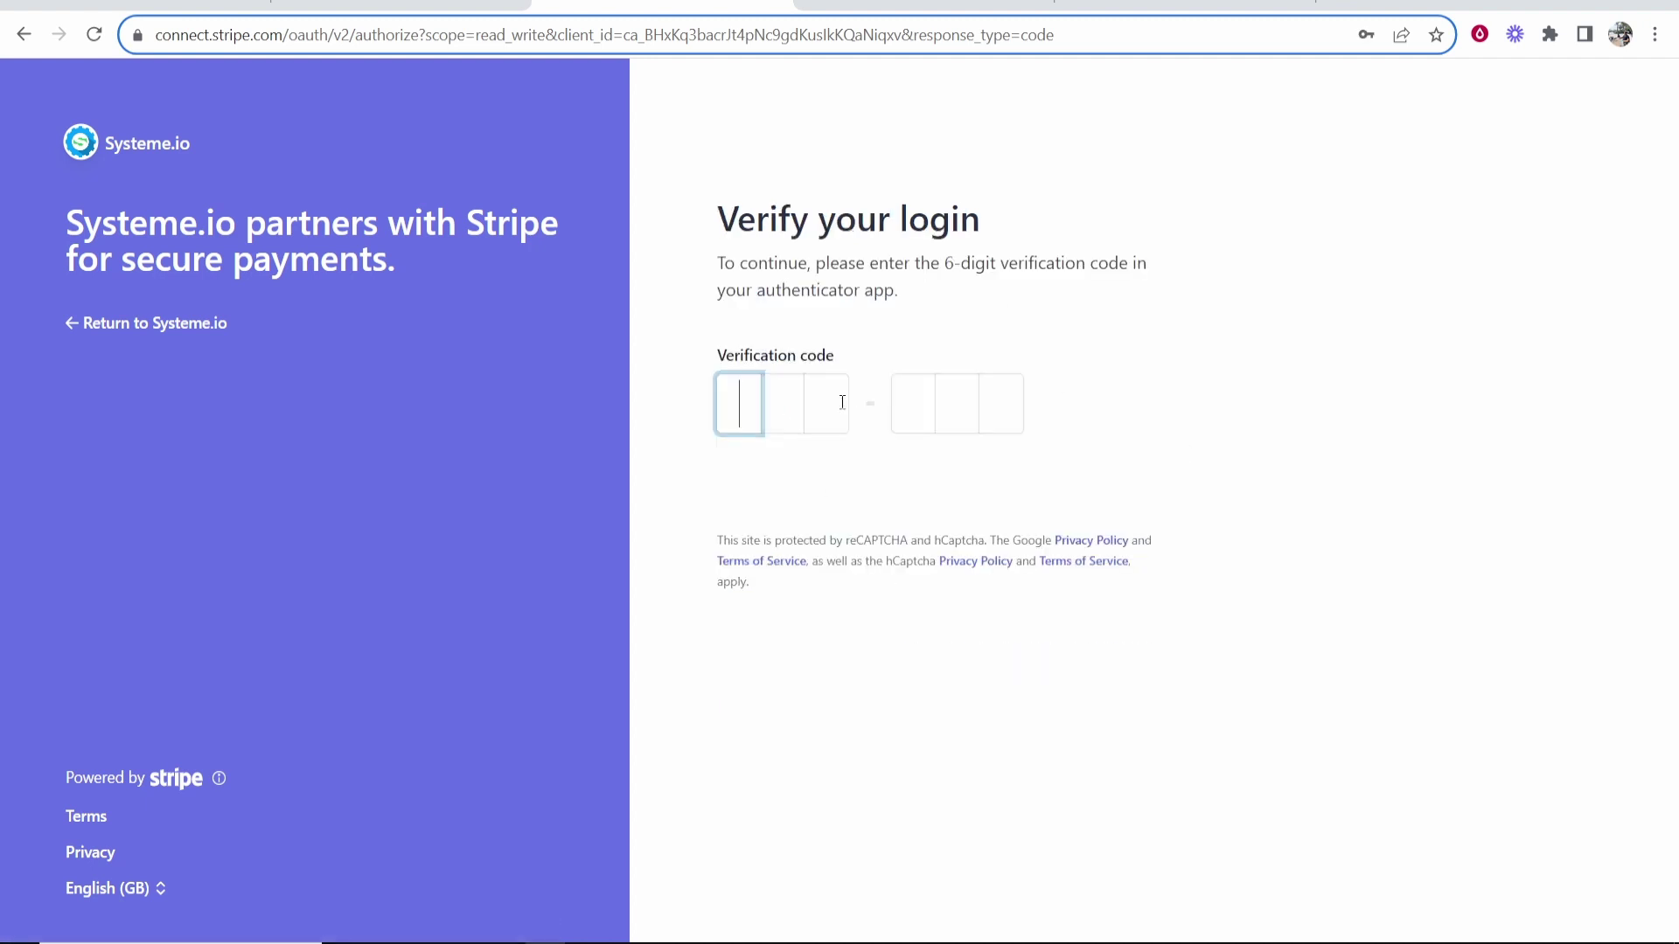
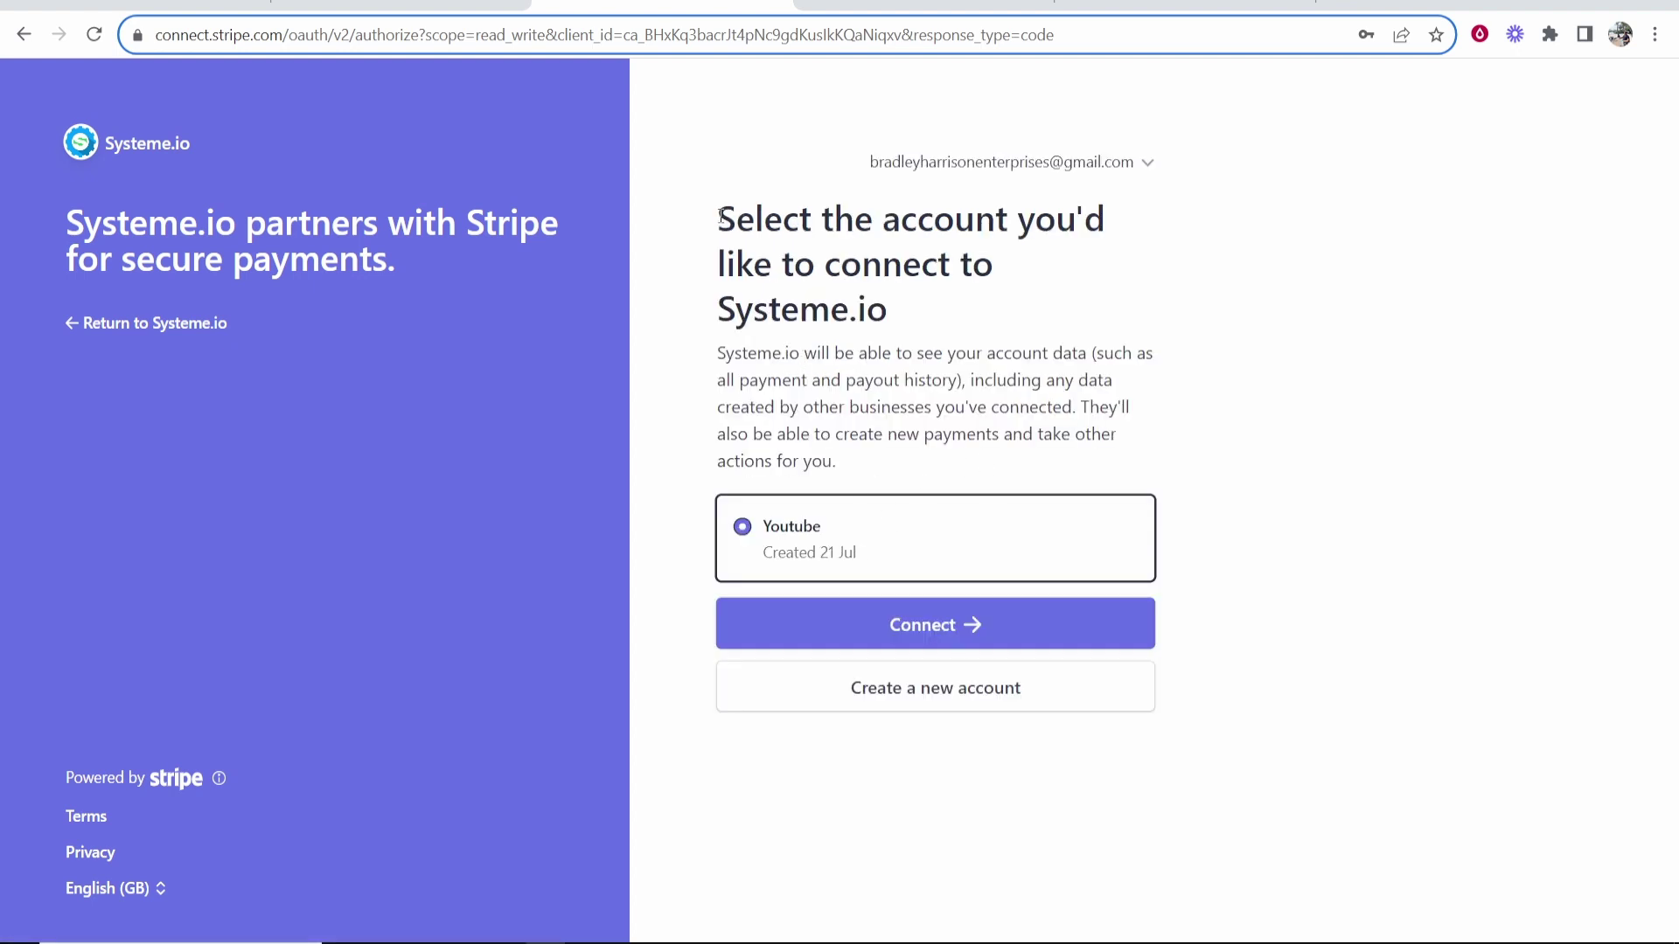
Complete the verification code and select the Youtube account to connect.
{"action": "left_click_drag", "start_coordinate": [719, 218], "coordinate": [907, 325]}
{"action": "left_click", "coordinate": [941, 355]}
Connect the Youtube account, then view Payment gateways showing Stripe integration in progress beside PayPal.
{"action": "left_click", "coordinate": [936, 624]}
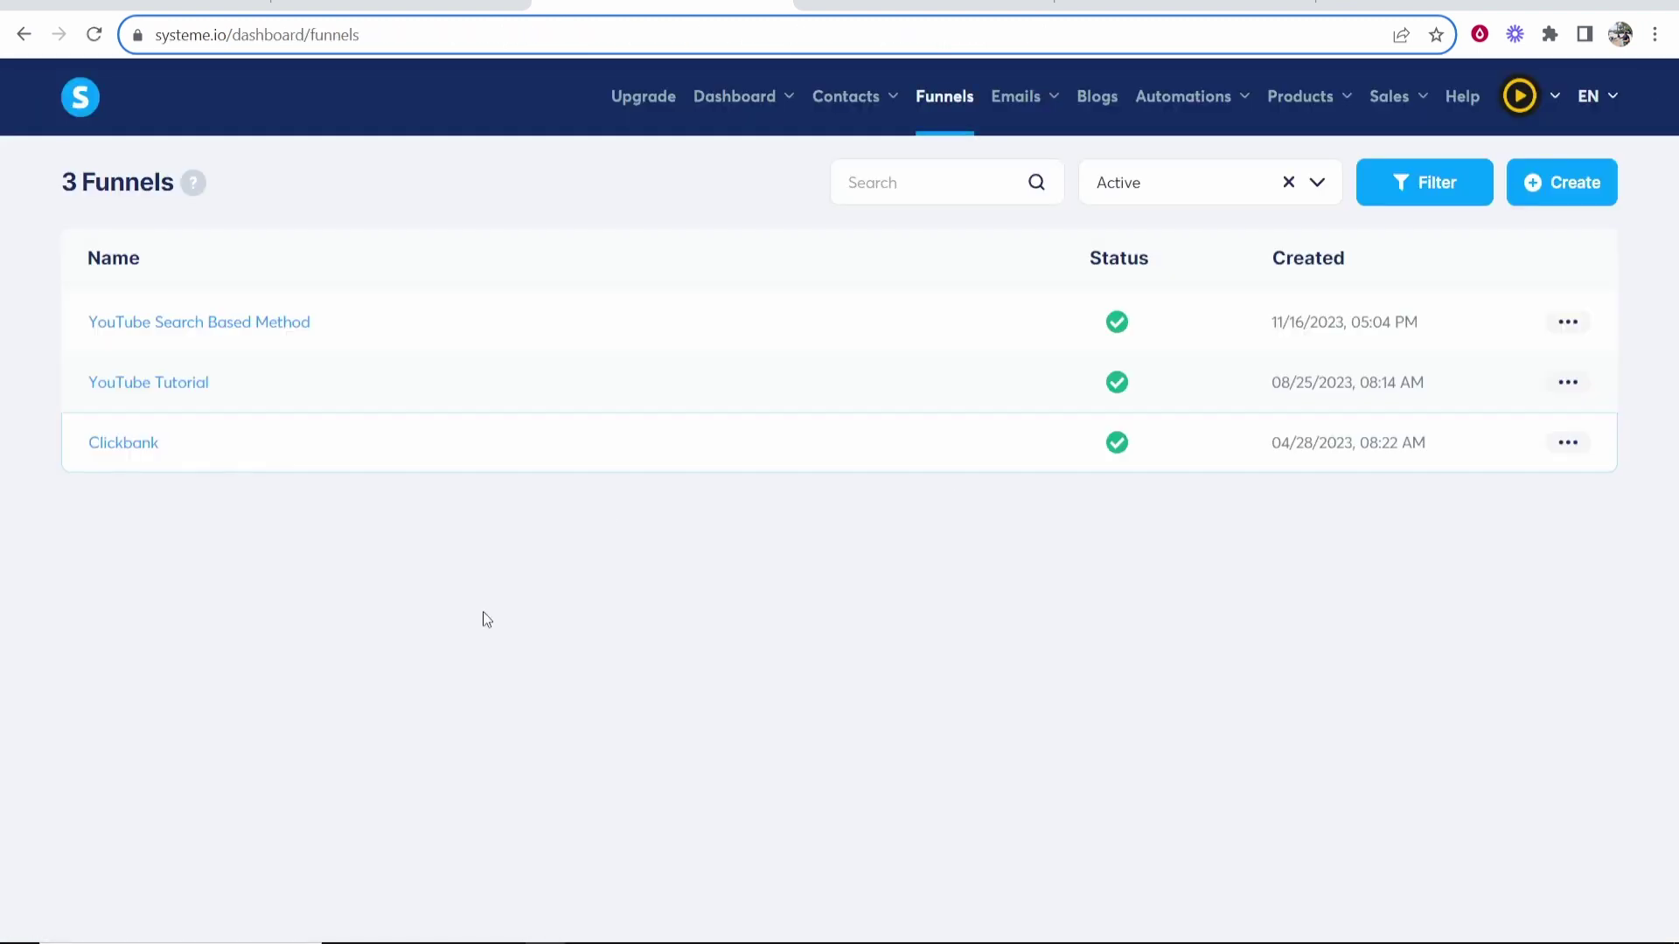
{"action": "left_click", "coordinate": [1539, 96]}
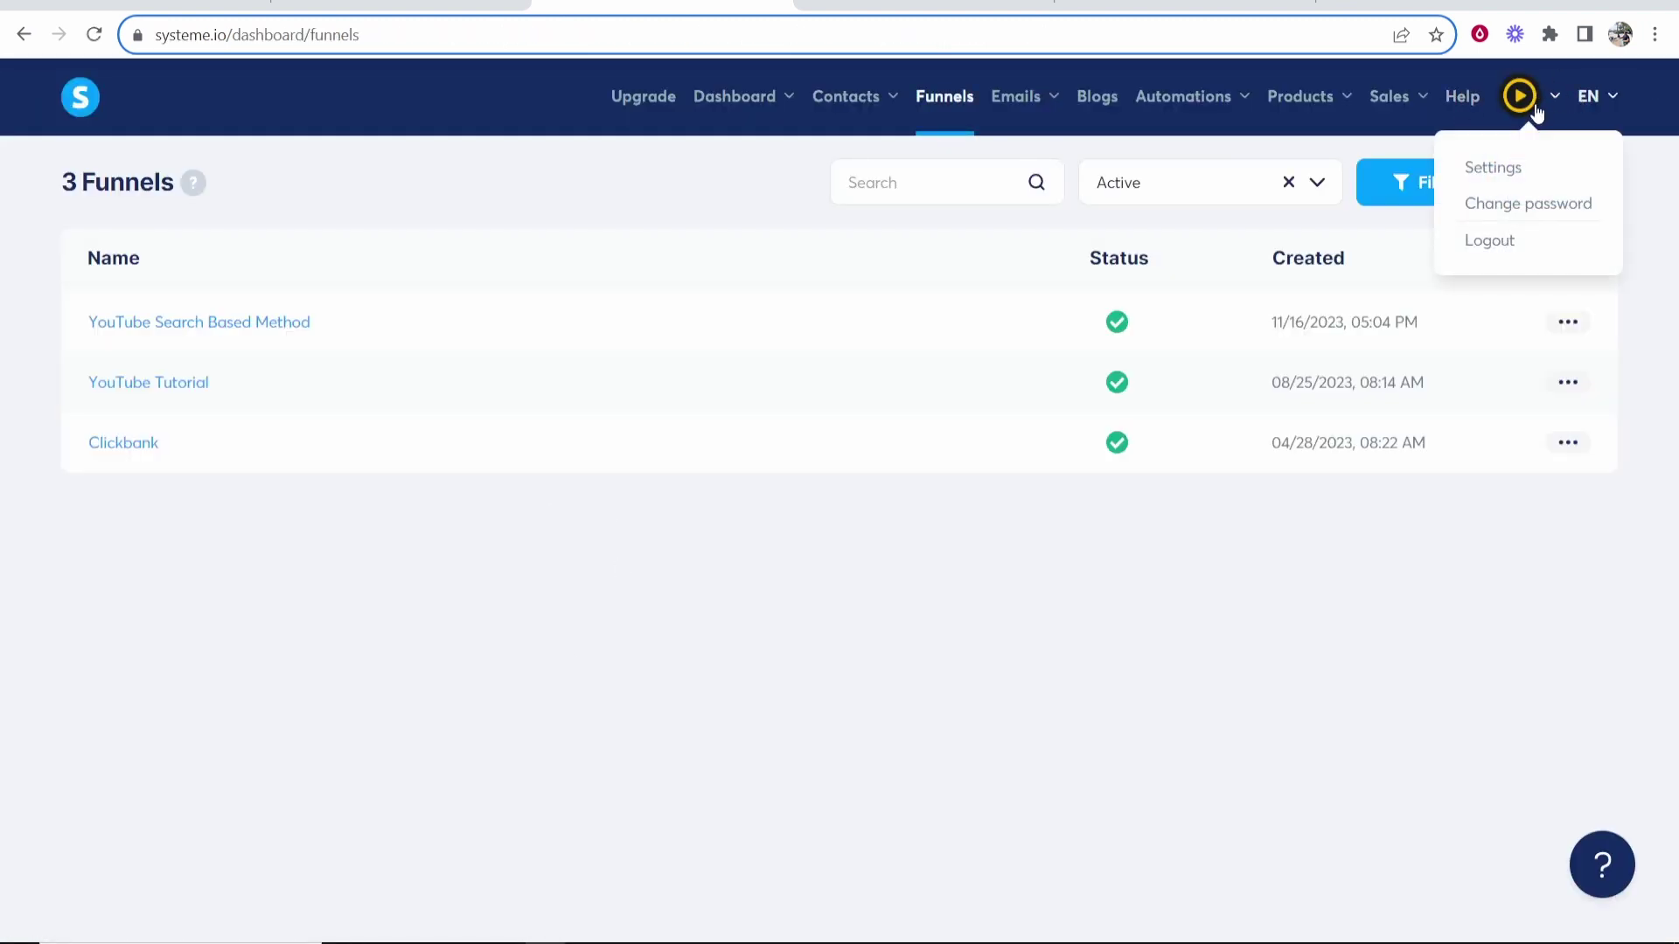
{"action": "left_click", "coordinate": [1492, 168]}
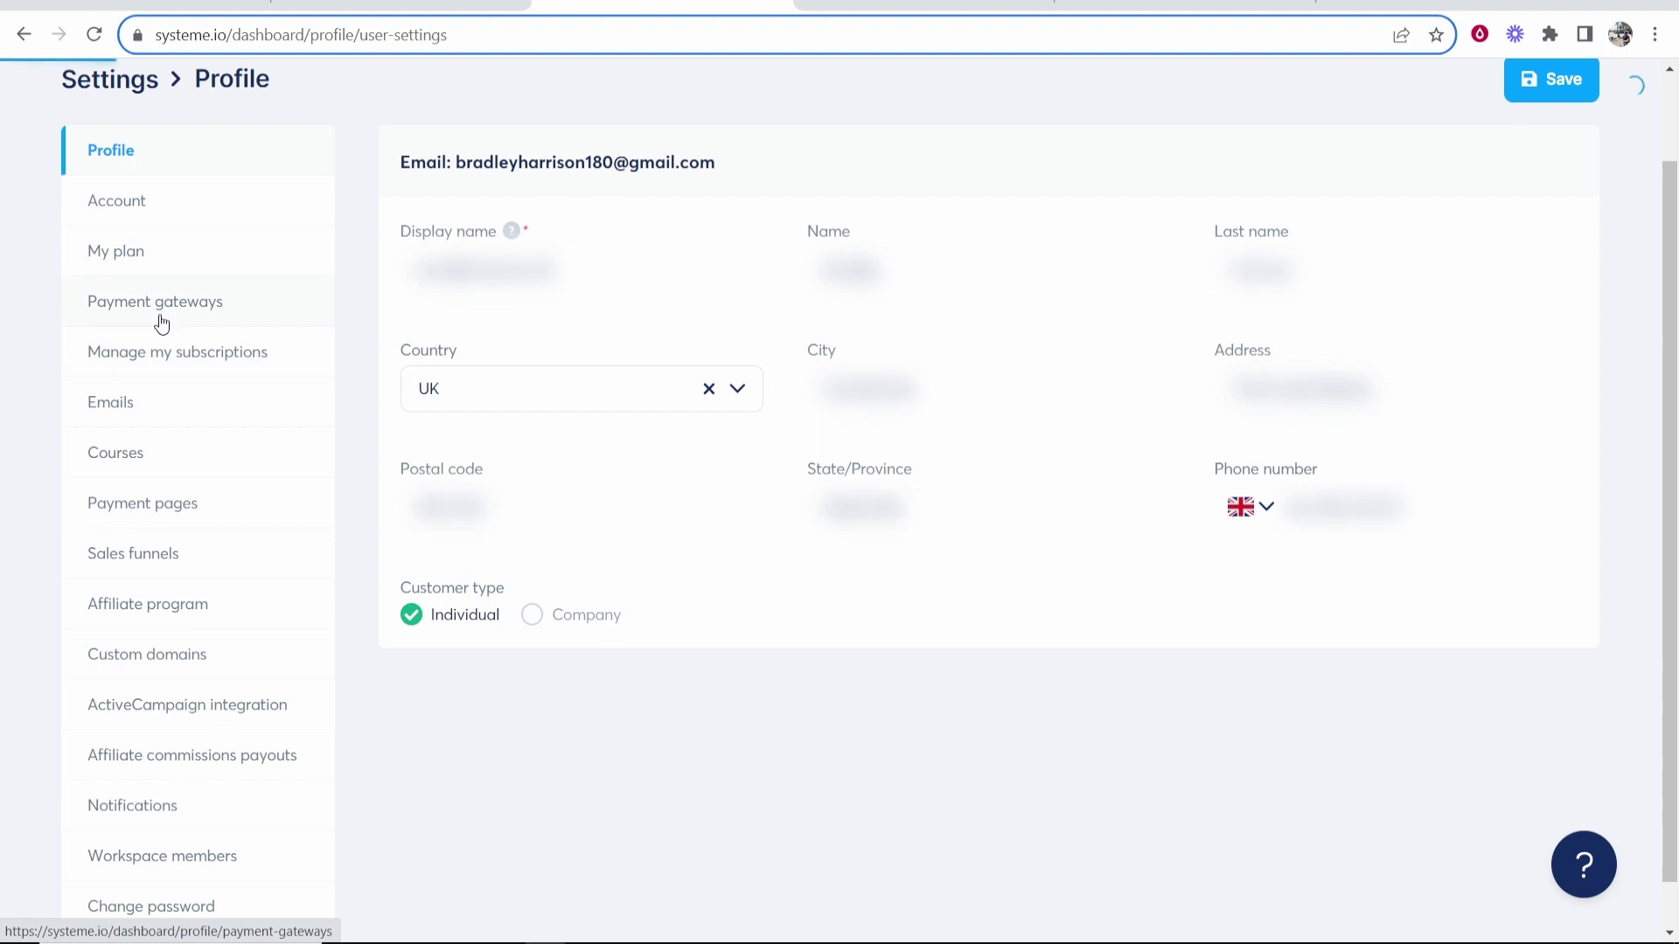
{"action": "left_click", "coordinate": [165, 320]}
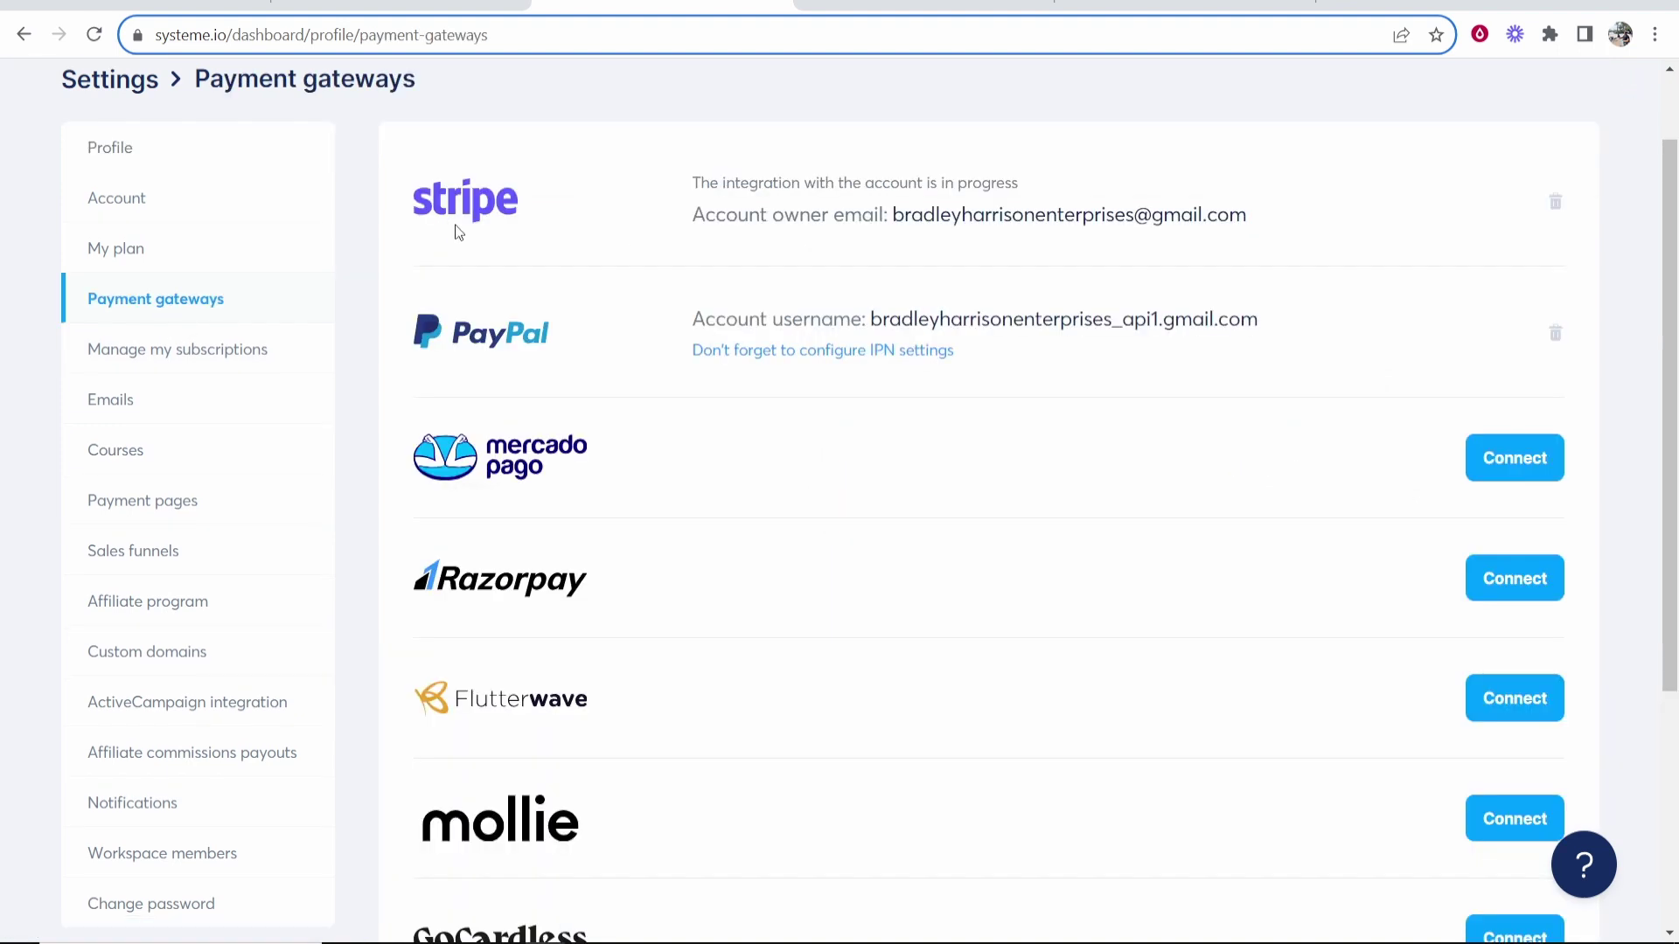
{"action": "left_click_drag", "start_coordinate": [694, 184], "coordinate": [800, 184]}
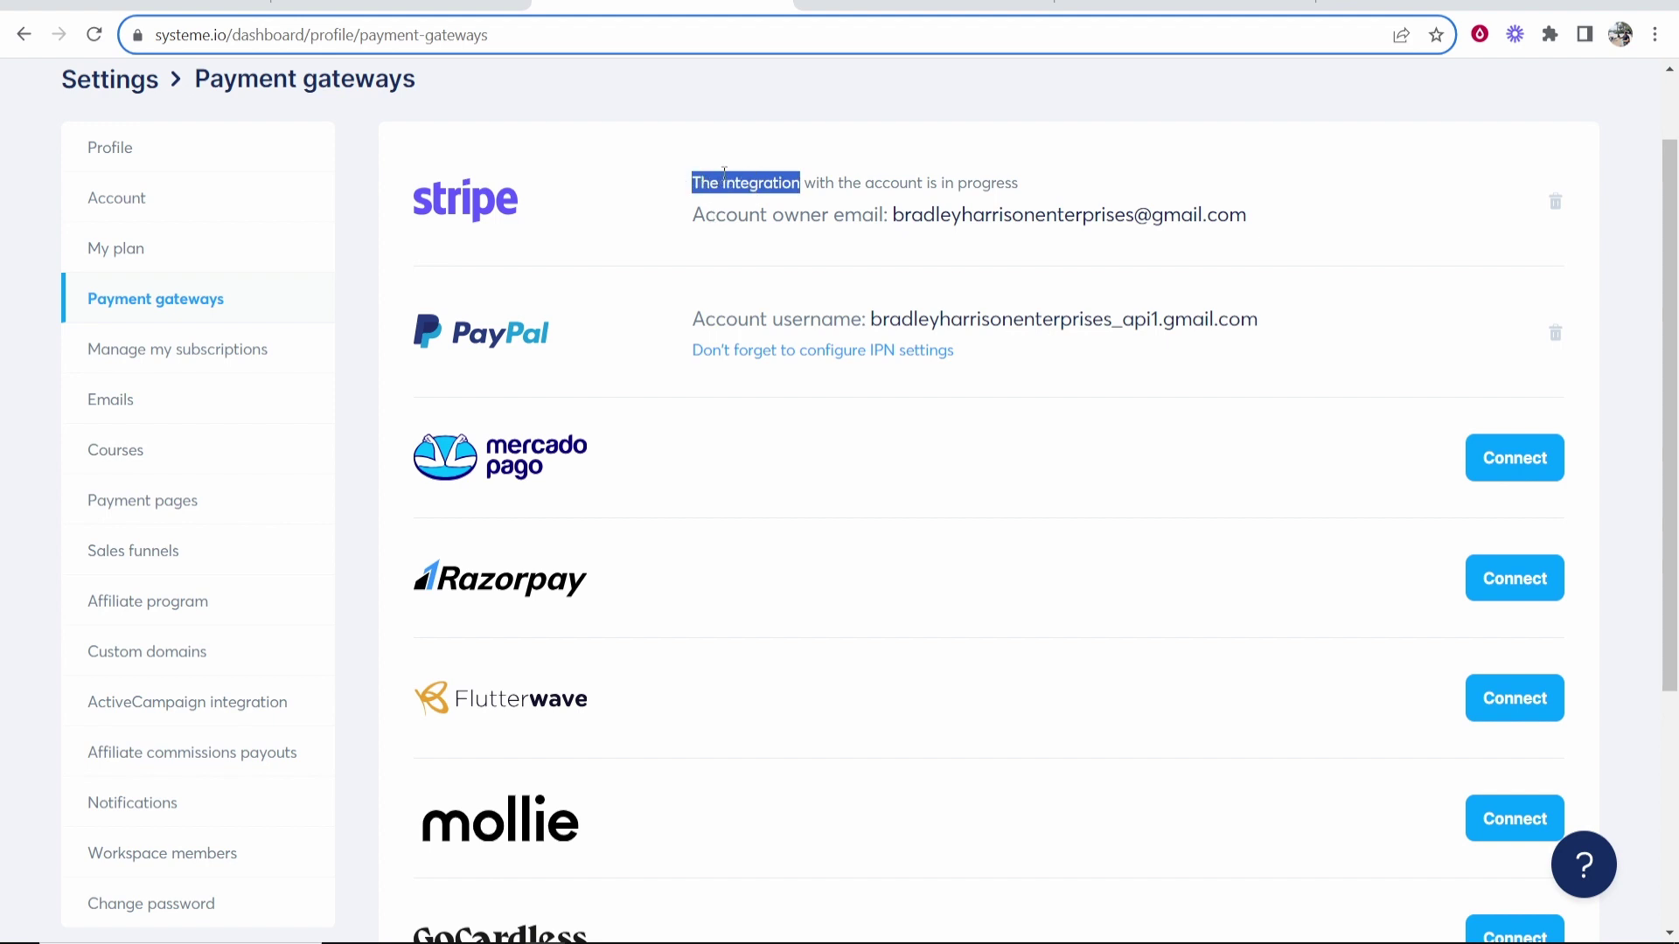
{"action": "left_click", "coordinate": [724, 173]}
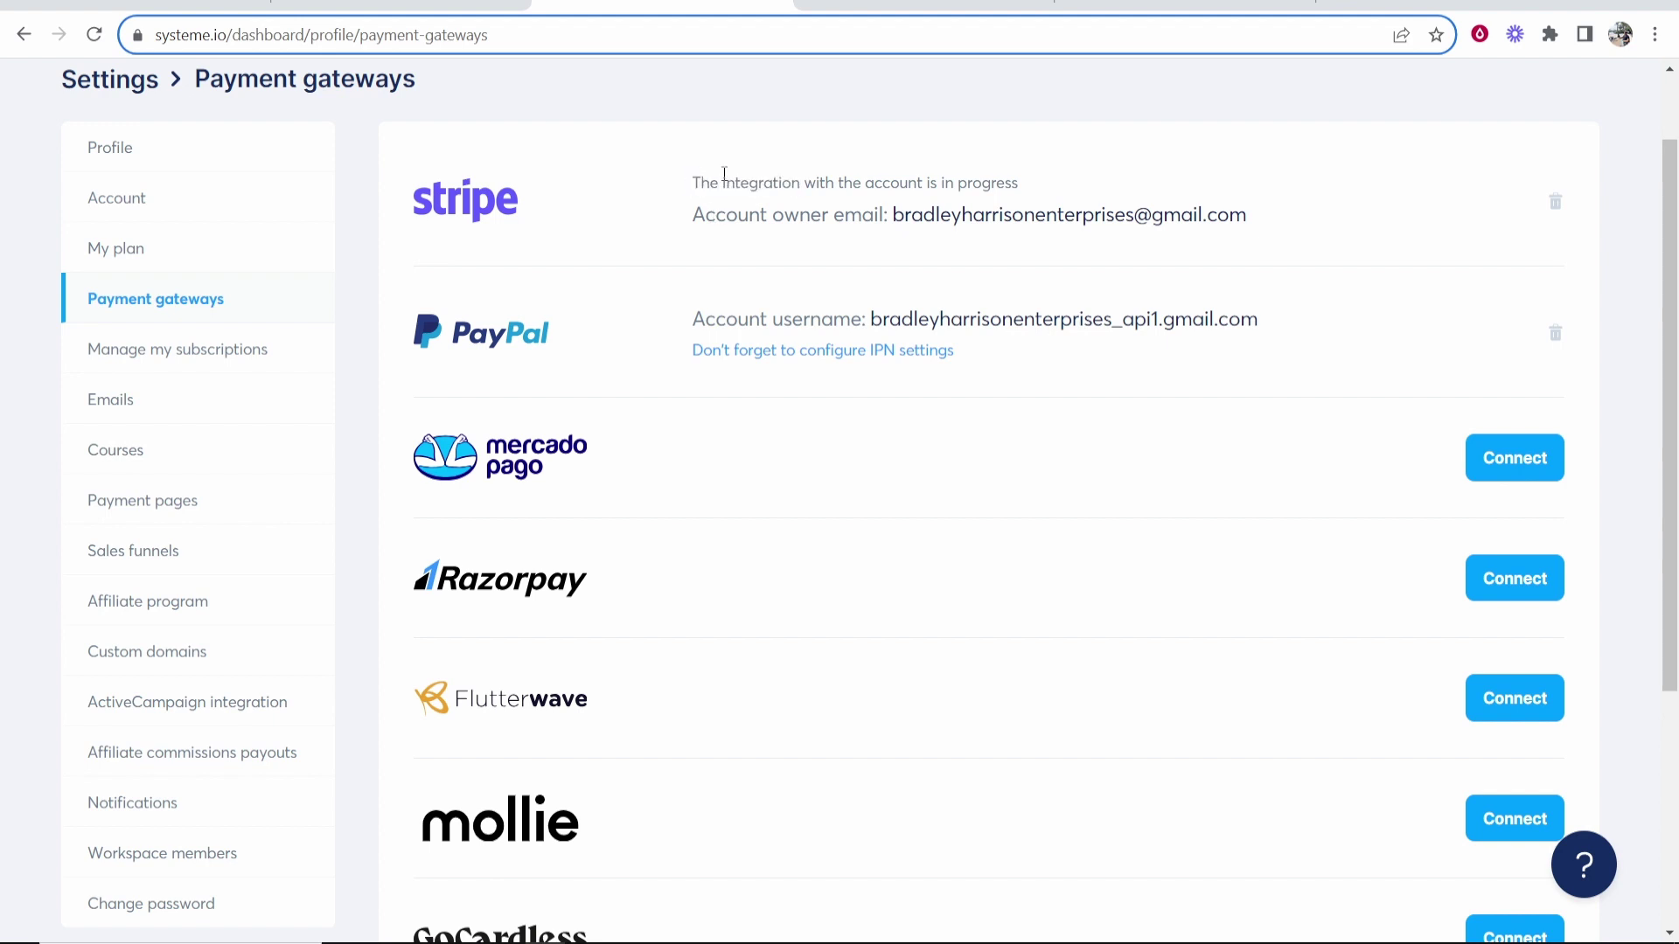